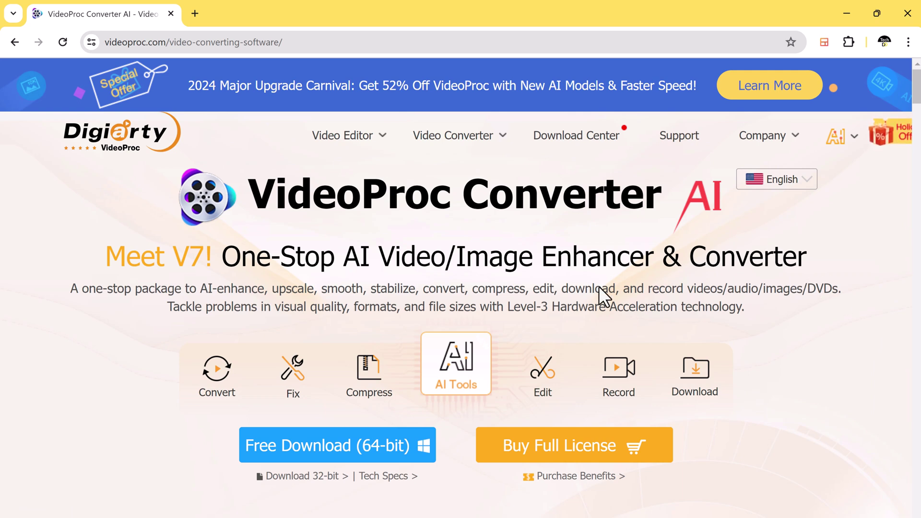
scroll(592, 329, "down", 3)
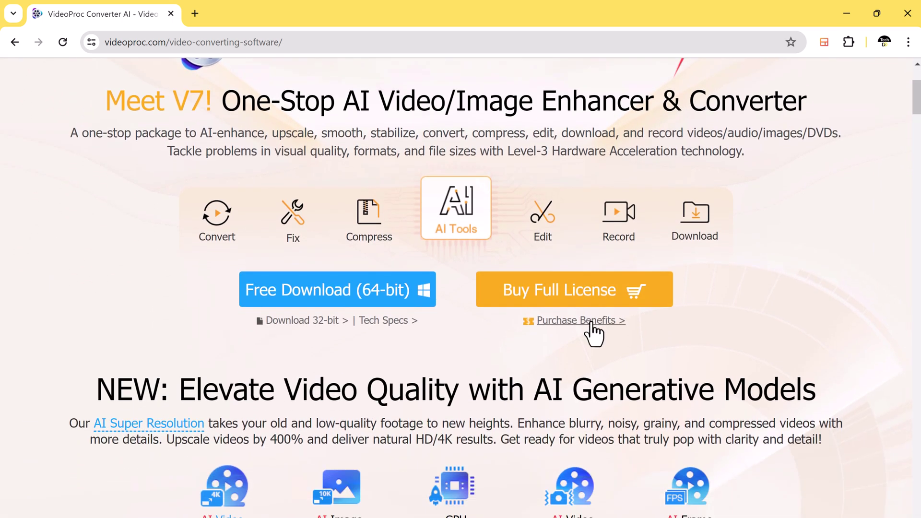
scroll(593, 331, "down", 2)
scroll(594, 331, "down", 2)
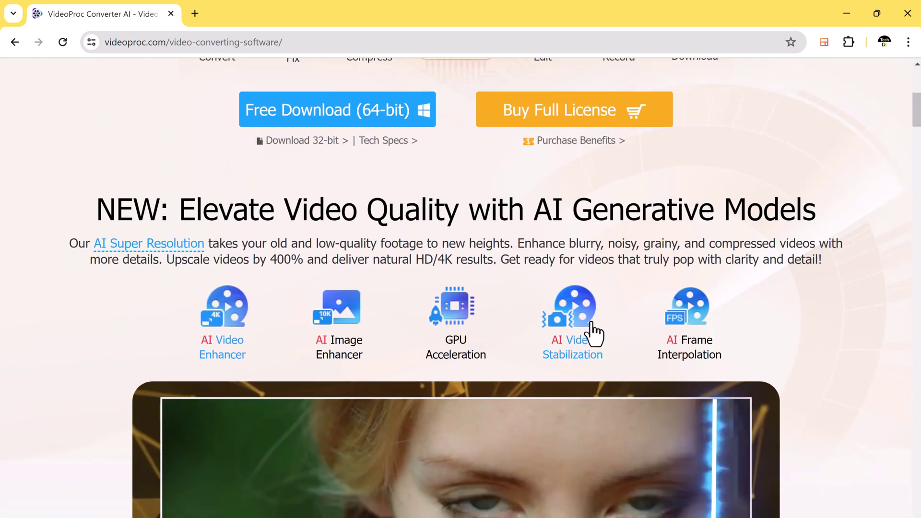
scroll(592, 327, "down", 1)
scroll(591, 329, "down", 3)
scroll(583, 349, "down", 2)
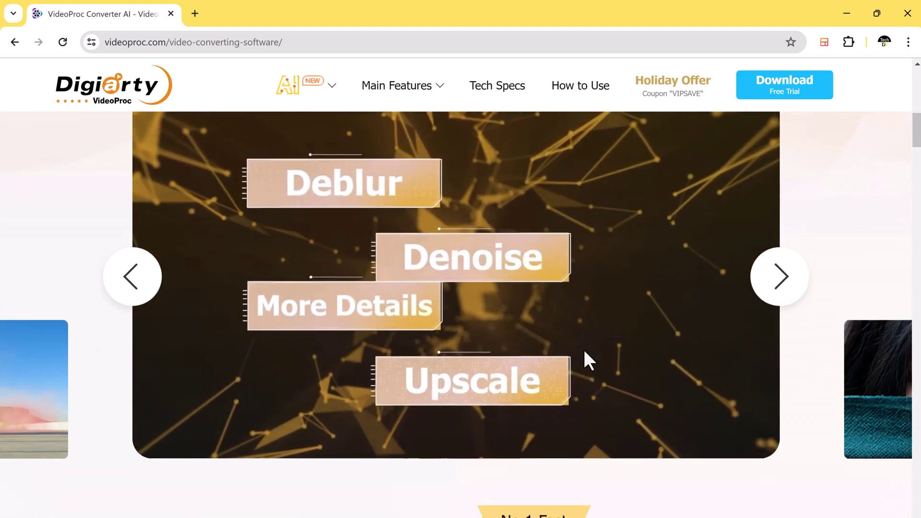
scroll(584, 350, "down", 2)
scroll(583, 350, "down", 3)
scroll(583, 350, "down", 3)
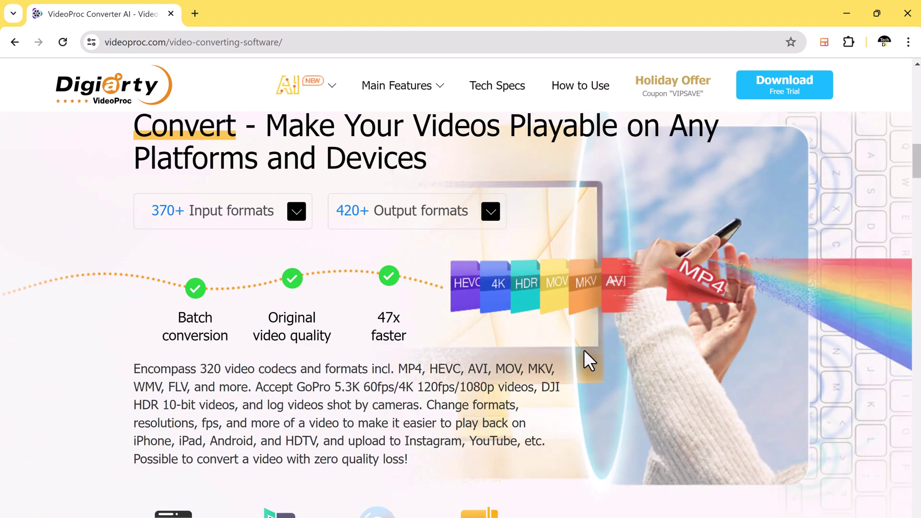
scroll(583, 350, "down", 4)
scroll(584, 349, "down", 3)
scroll(583, 349, "down", 2)
scroll(583, 352, "down", 2)
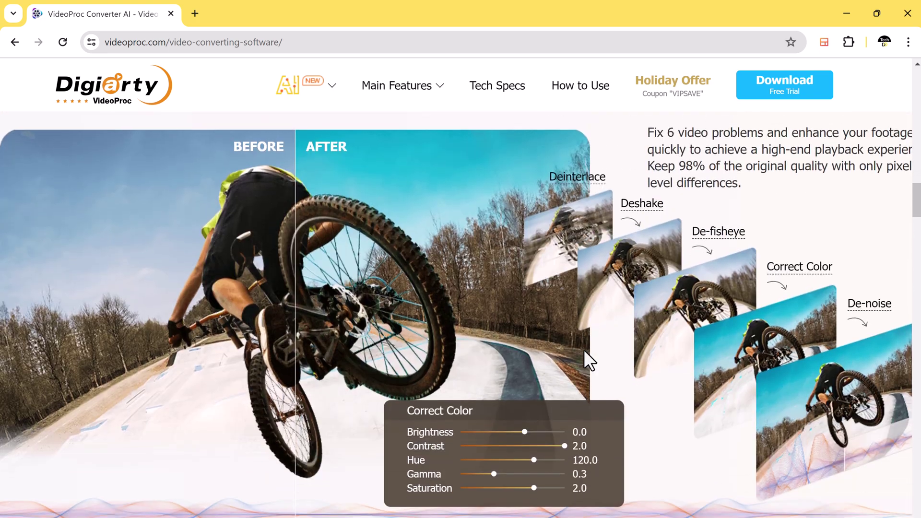
scroll(583, 352, "down", 3)
scroll(583, 353, "down", 9)
scroll(545, 340, "down", 3)
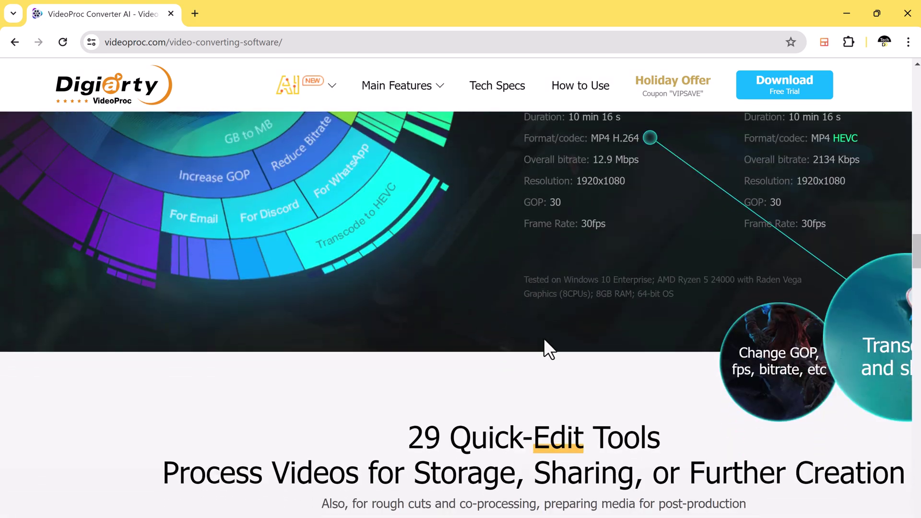
scroll(544, 339, "down", 6)
scroll(544, 337, "down", 4)
scroll(544, 338, "up", 5)
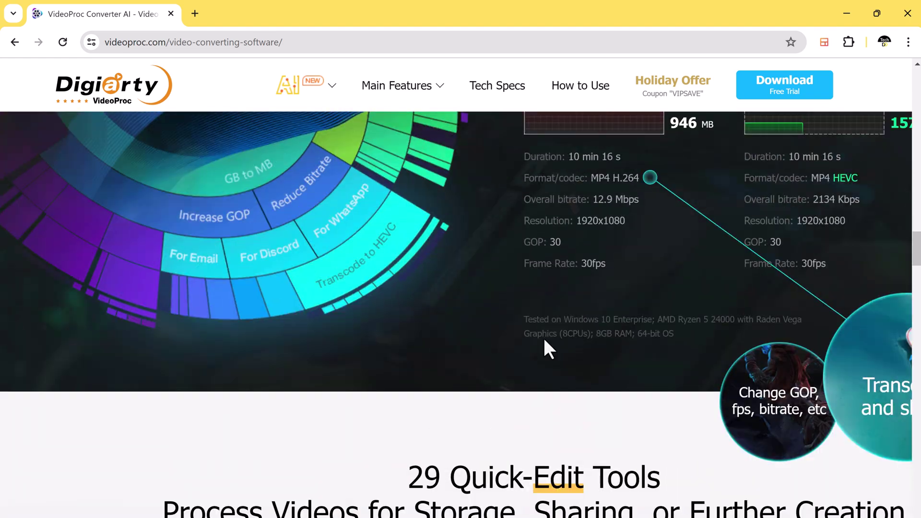
scroll(544, 339, "up", 5)
scroll(544, 340, "up", 10)
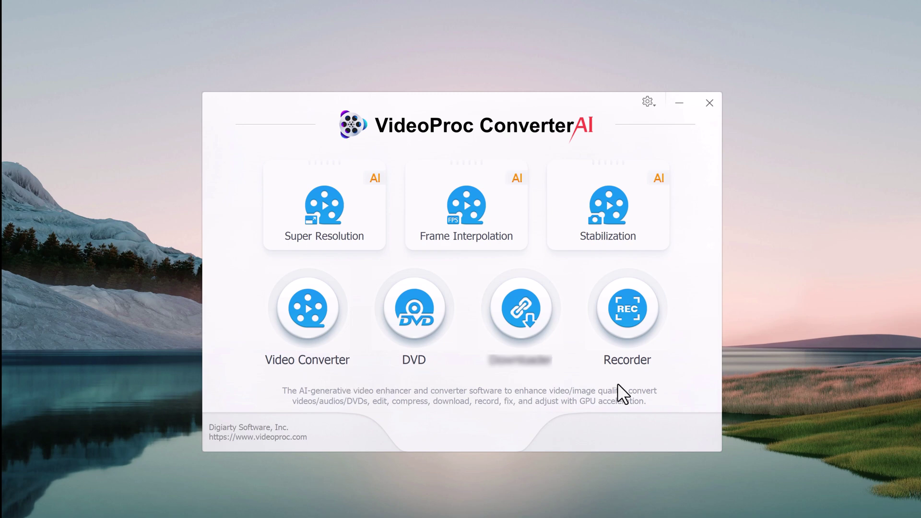
mouse_move(324, 207)
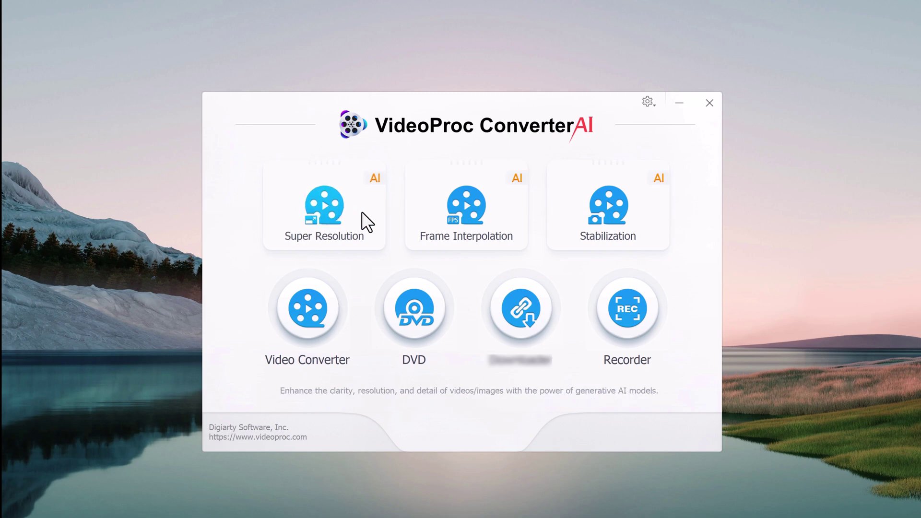
Choose Super Resolution on the VideoProc Converter AI start screen
left_click(363, 214)
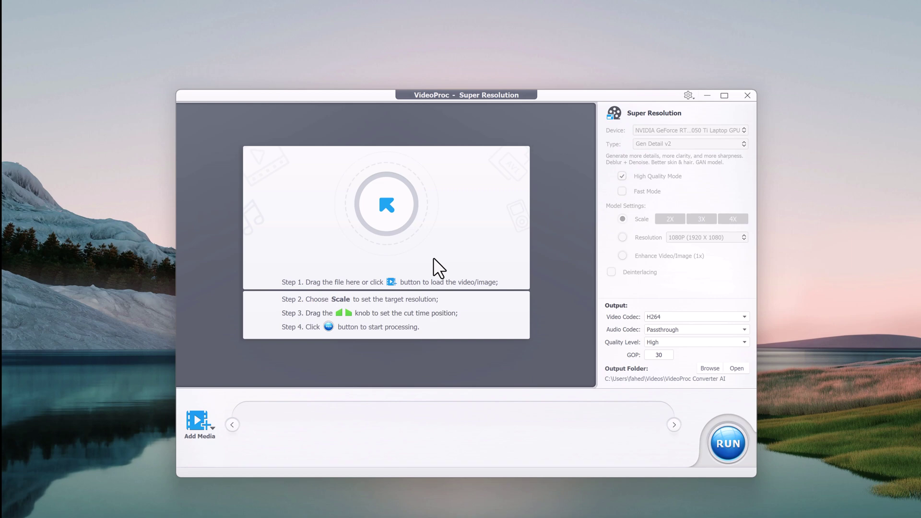
Load blue lady.png and zoom into the side-by-side 2x 3216×1872 preview to compare
left_click(385, 201)
left_click(539, 387)
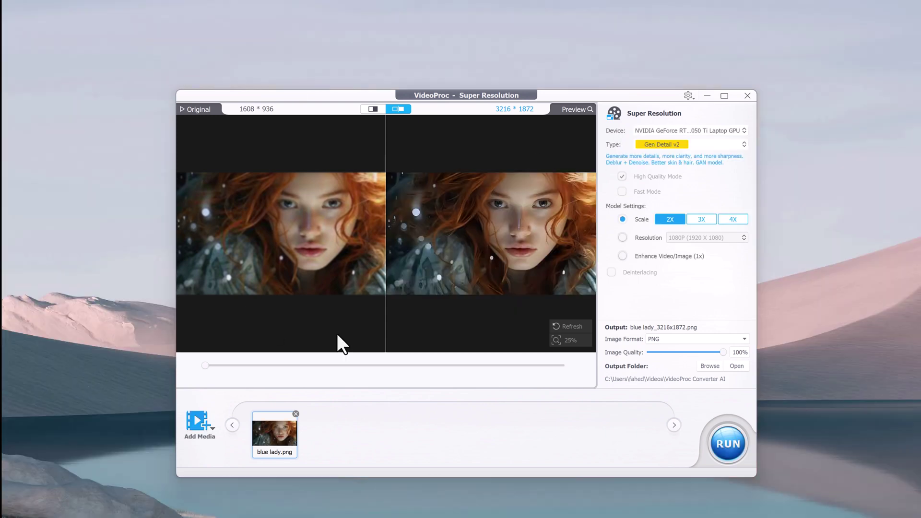
scroll(473, 216, "up", 2)
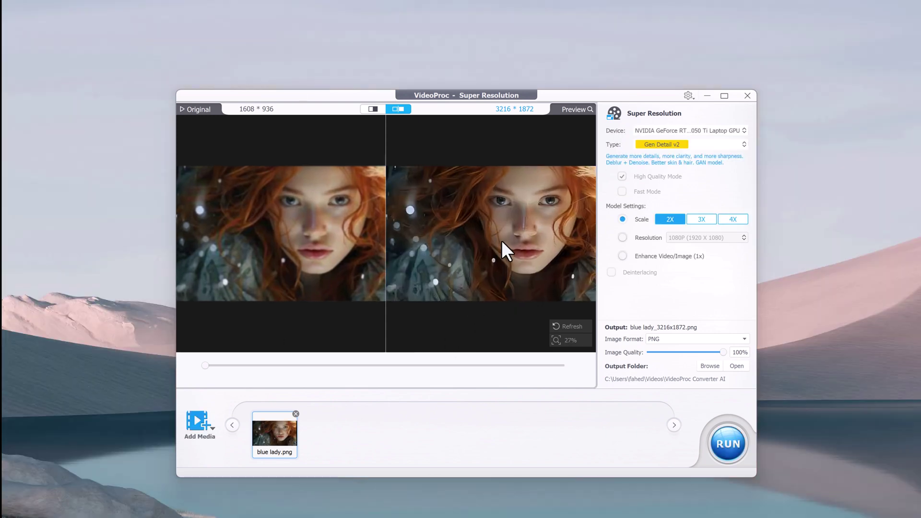
scroll(501, 240, "up", 3)
scroll(507, 235, "up", 2)
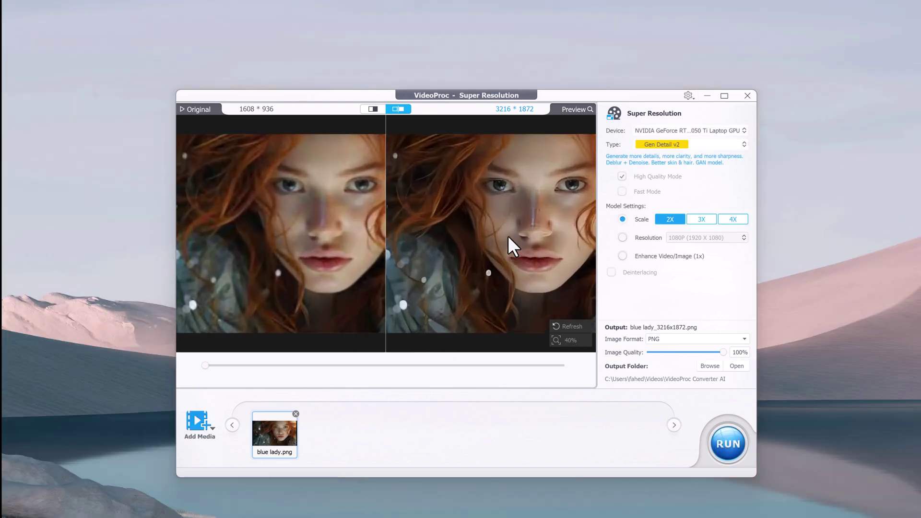
scroll(507, 235, "down", 3)
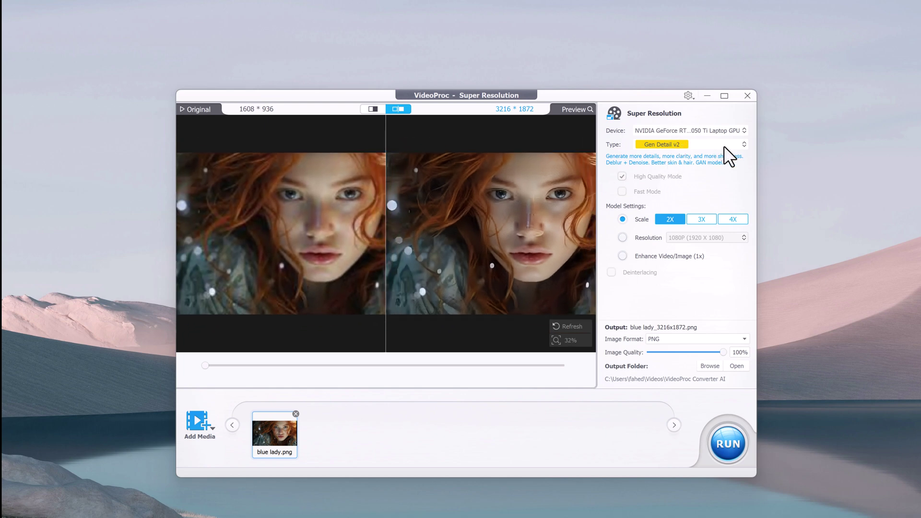
left_click(743, 143)
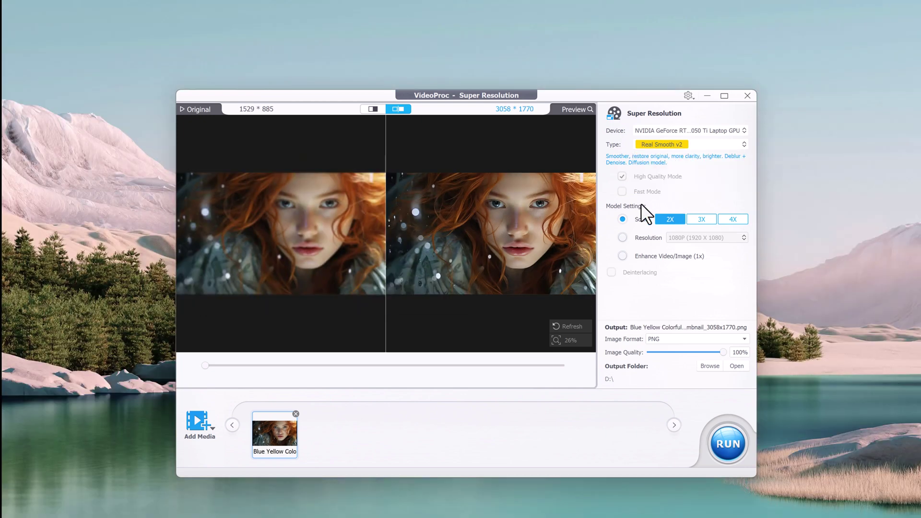
Upscale the image 3x to 4587×2655 with Real Smooth v2 and export as PNG
left_click(701, 219)
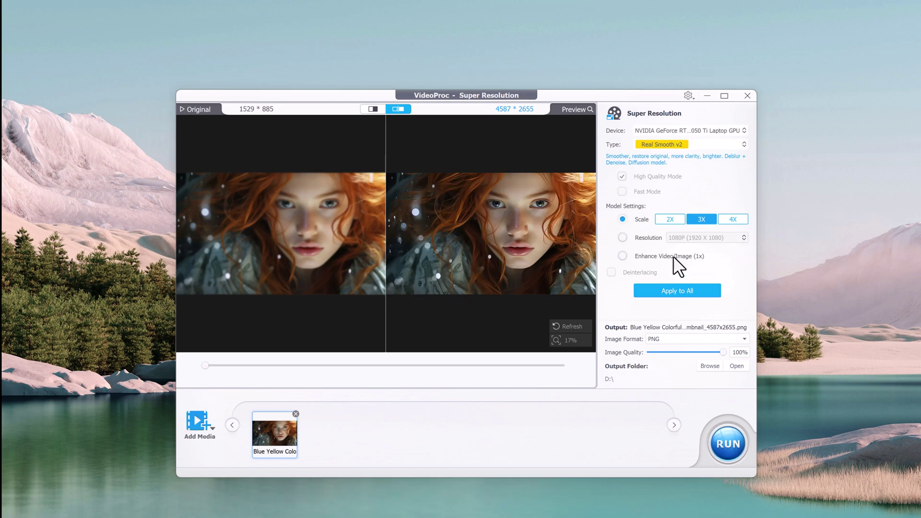
left_click(623, 255)
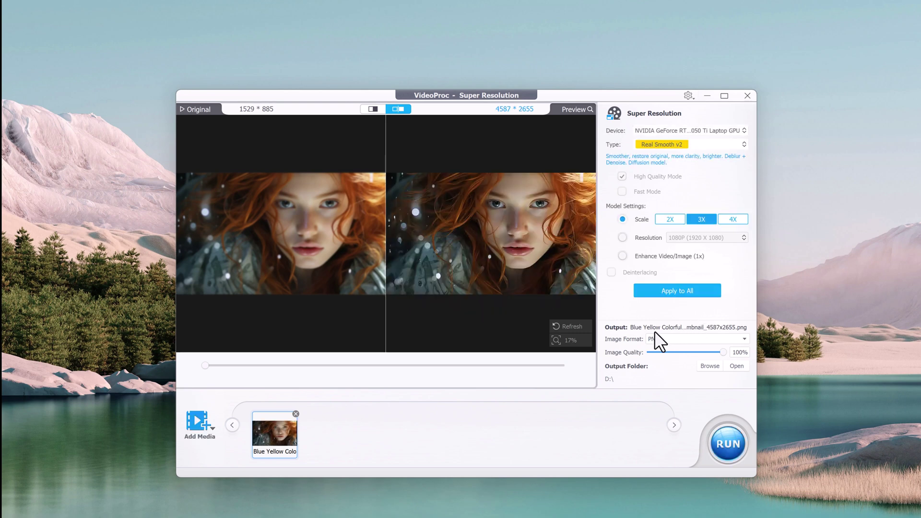
left_click(670, 339)
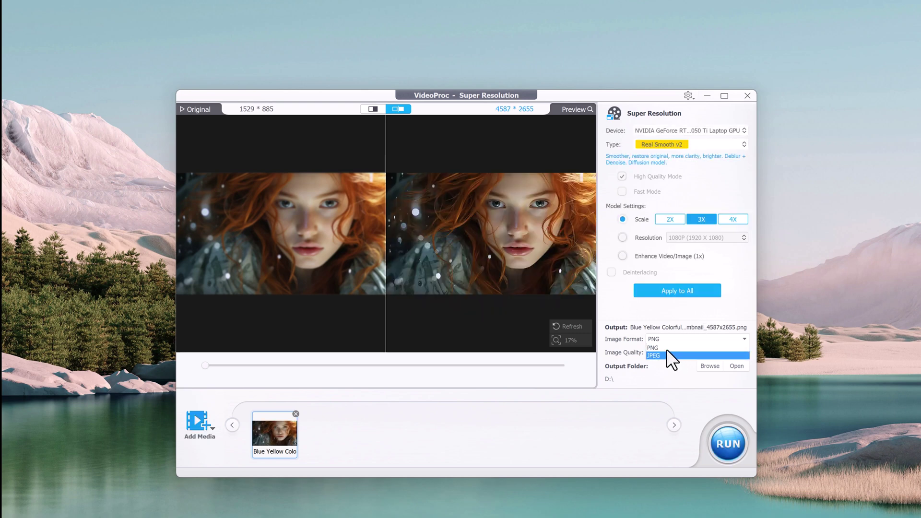
left_click(667, 347)
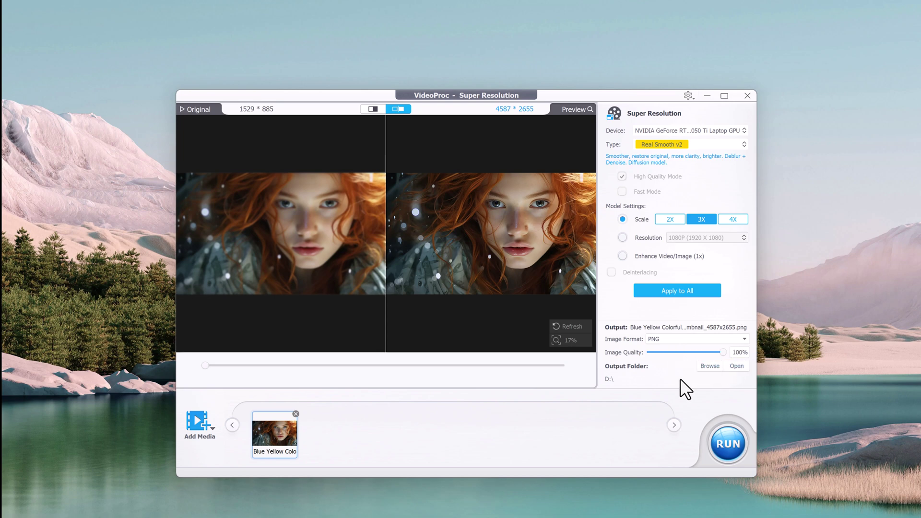
left_click(731, 446)
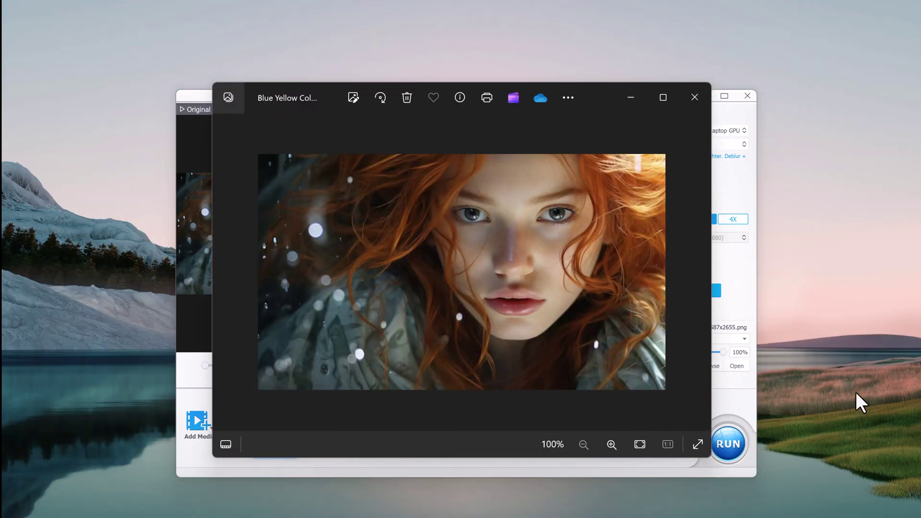
Zoom in on the exported portrait's face in Photos, zoom back out, and close Photos
scroll(550, 251, "up", 1)
scroll(551, 251, "up", 1)
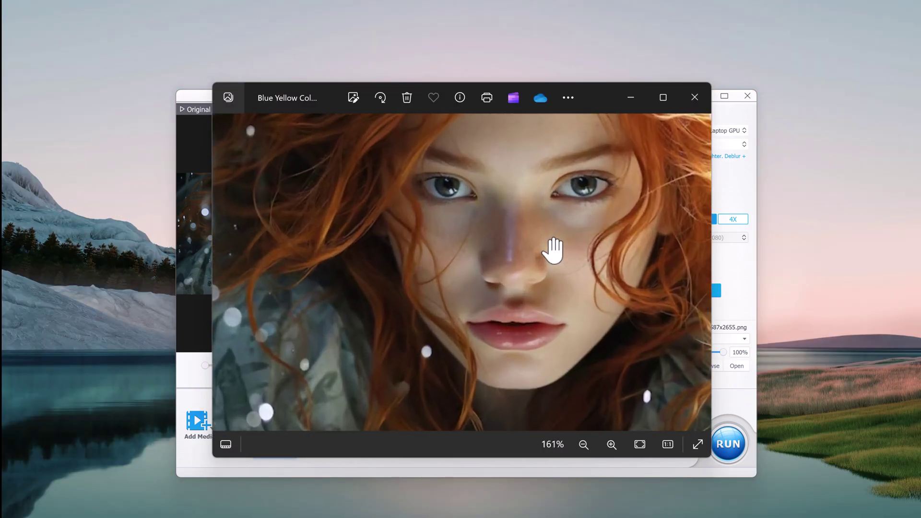
scroll(553, 250, "up", 1)
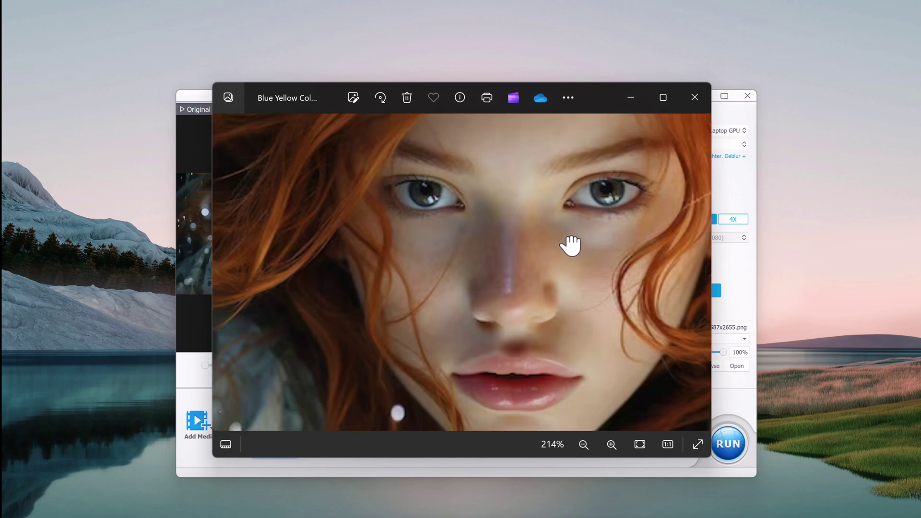
scroll(570, 245, "down", 3)
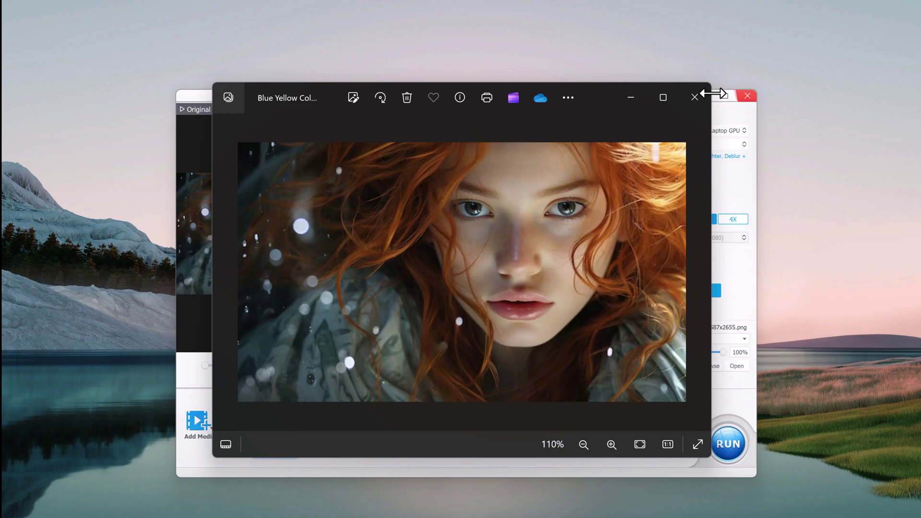
left_click(691, 94)
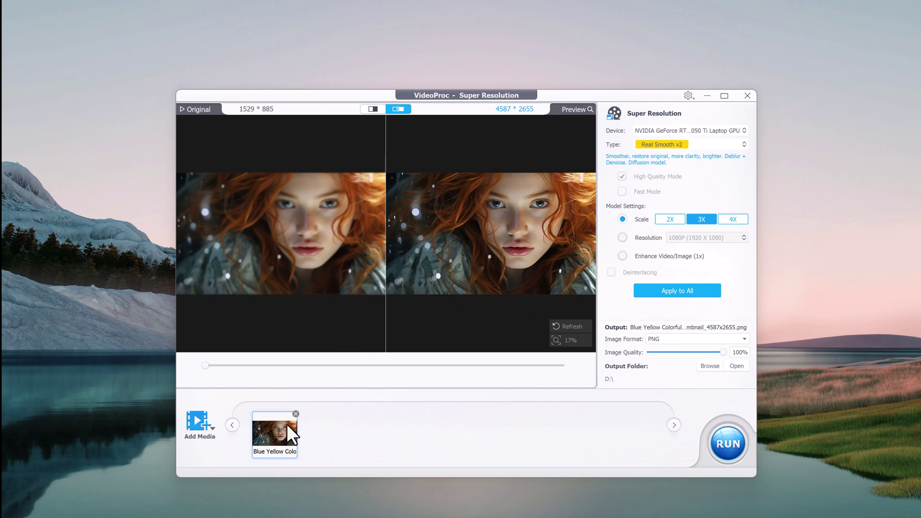
Remove the portrait and load the 426×240 clip 3252126-sd_426_240_25fps
left_click(295, 414)
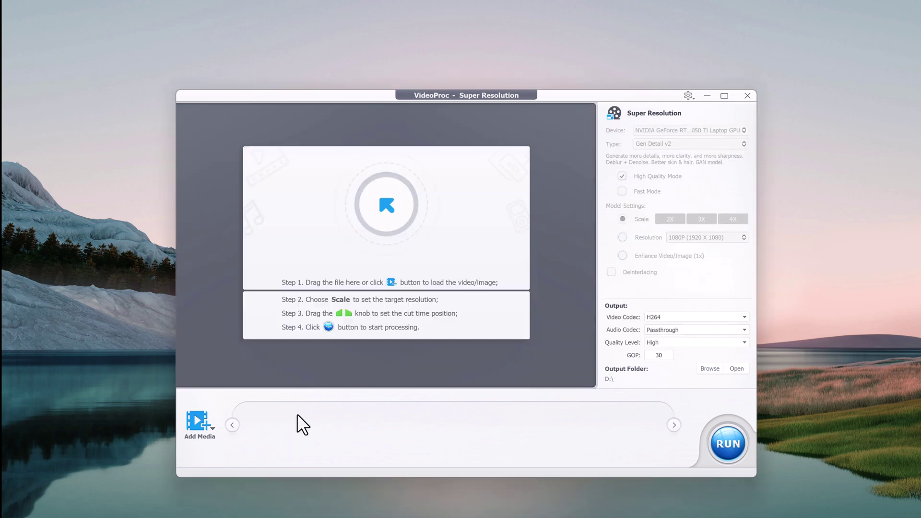
left_click(382, 219)
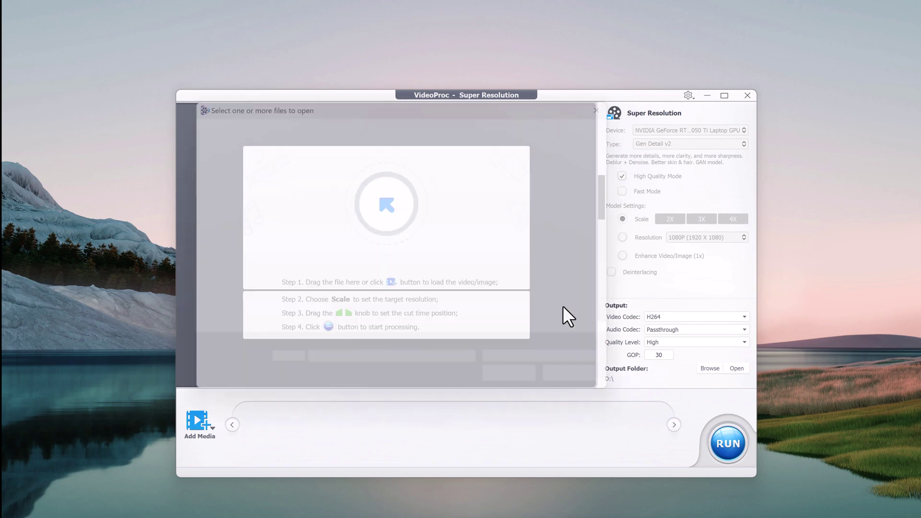
double_click(344, 212)
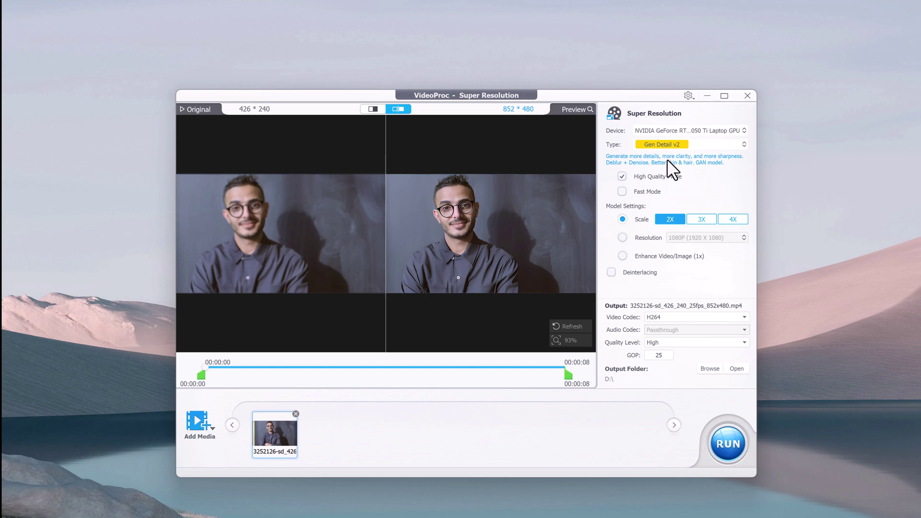
Keep the Gen Detail v2 model and set Scale to 3X for 1278×720 output
left_click(670, 144)
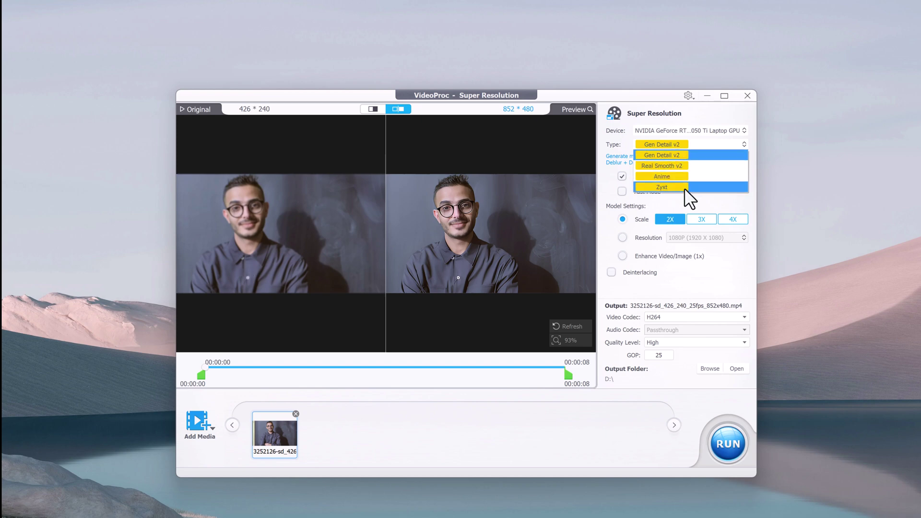
left_click(628, 147)
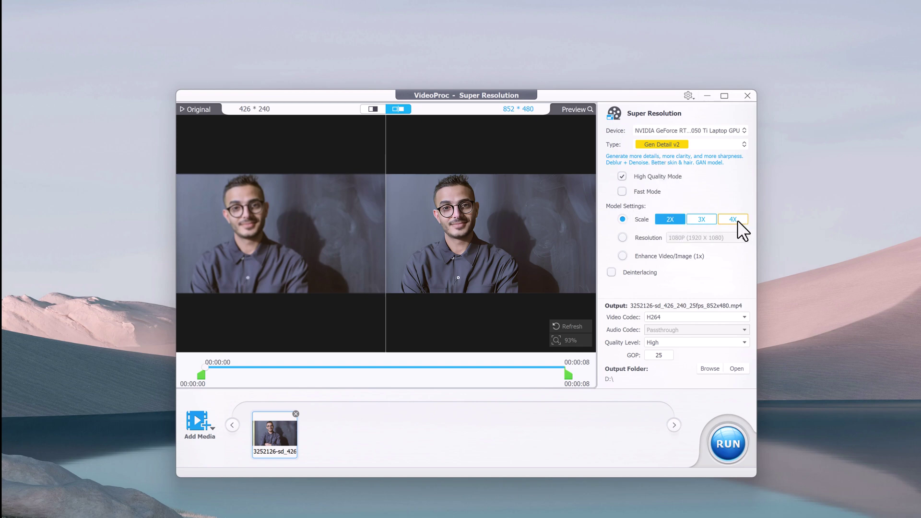
left_click(700, 219)
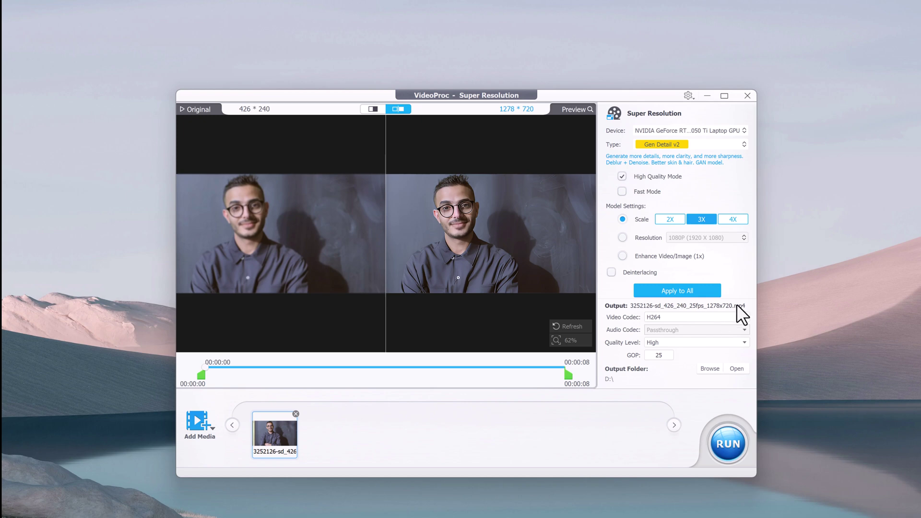
Export the 1278×720 video with the H264 codec at Highest quality
left_click(673, 317)
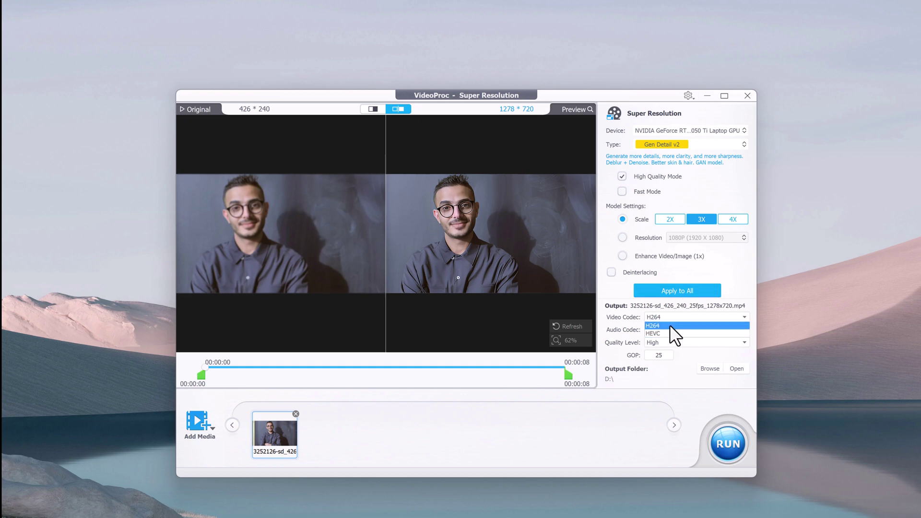
left_click(669, 325)
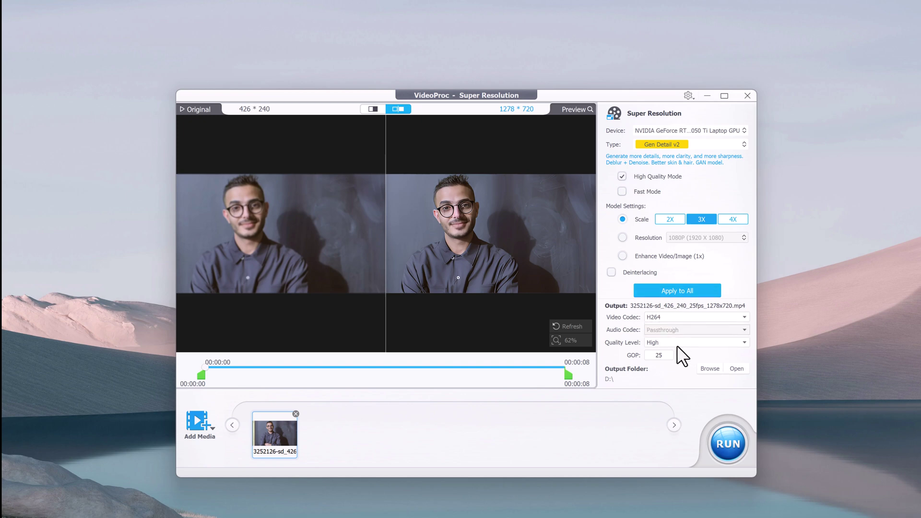
left_click(675, 342)
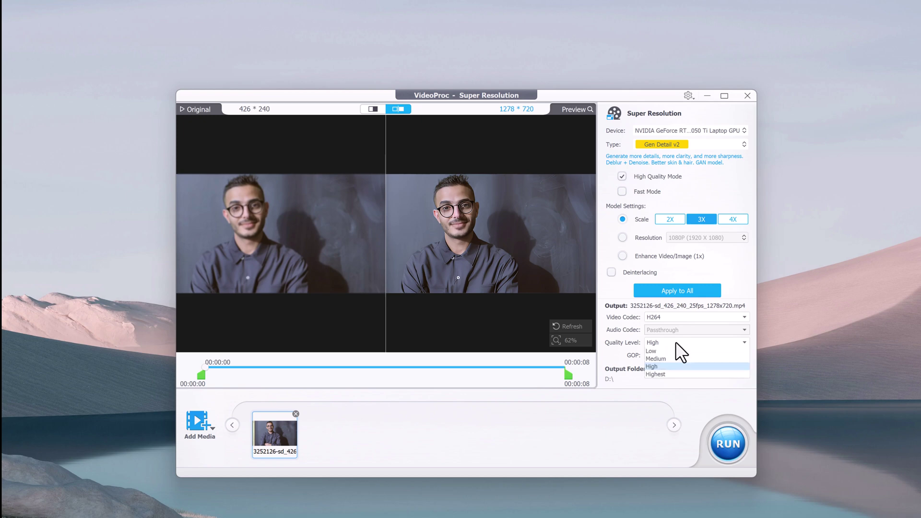
left_click(675, 374)
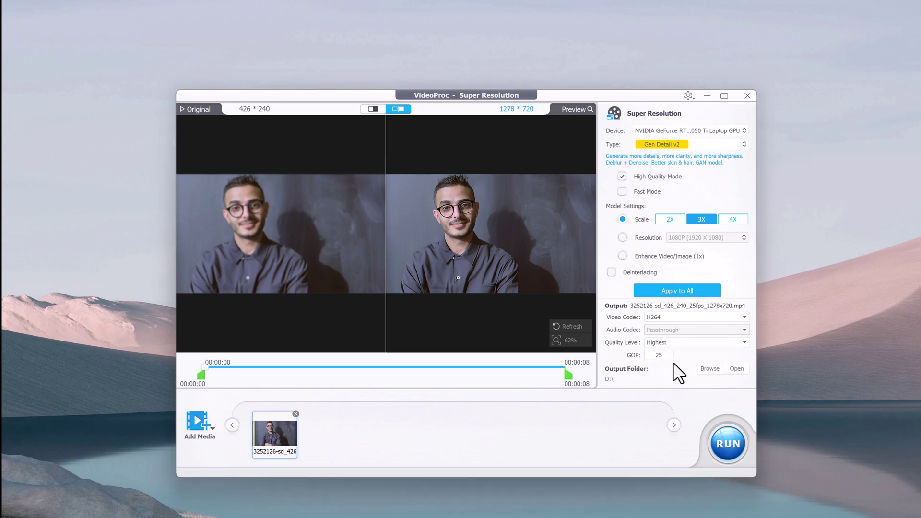
left_click(735, 444)
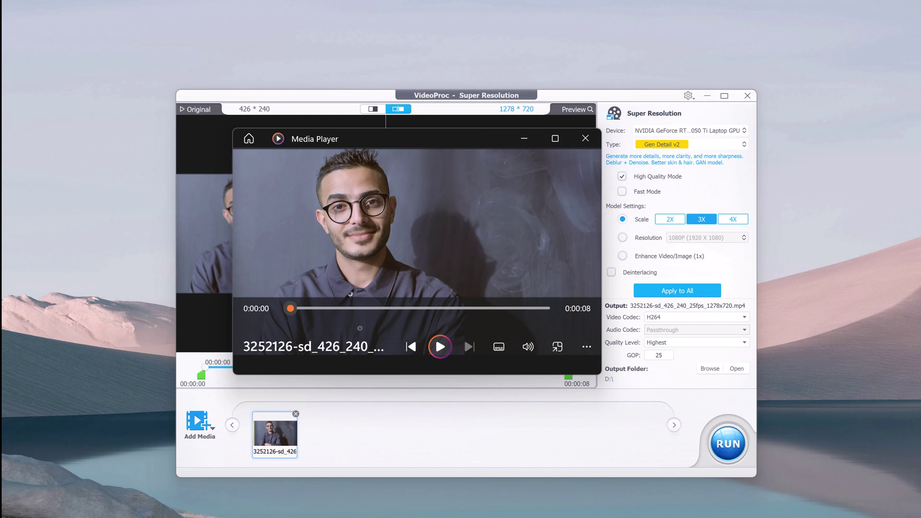
Close Media Player after watching the upscaled clip of the man
left_click(591, 144)
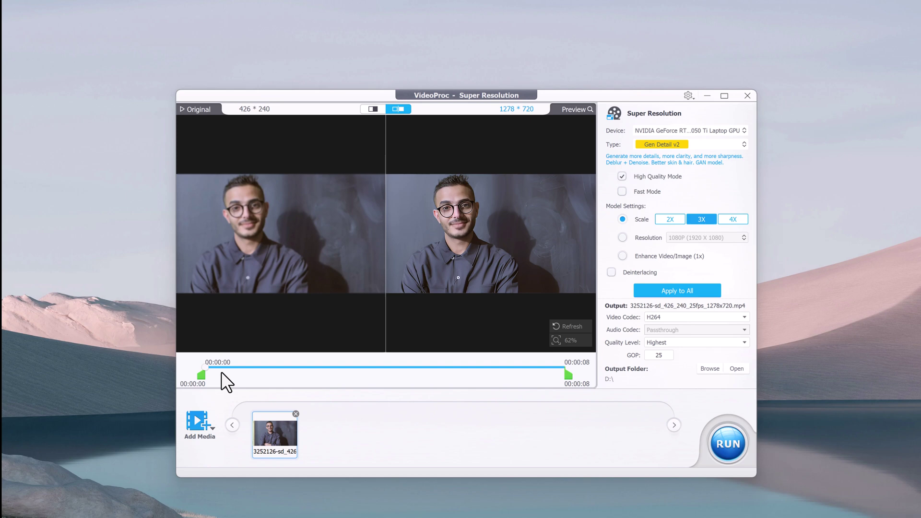
Remove the 426×240 clip's thumbnail from the media strip
mouse_move(274, 433)
left_click(296, 412)
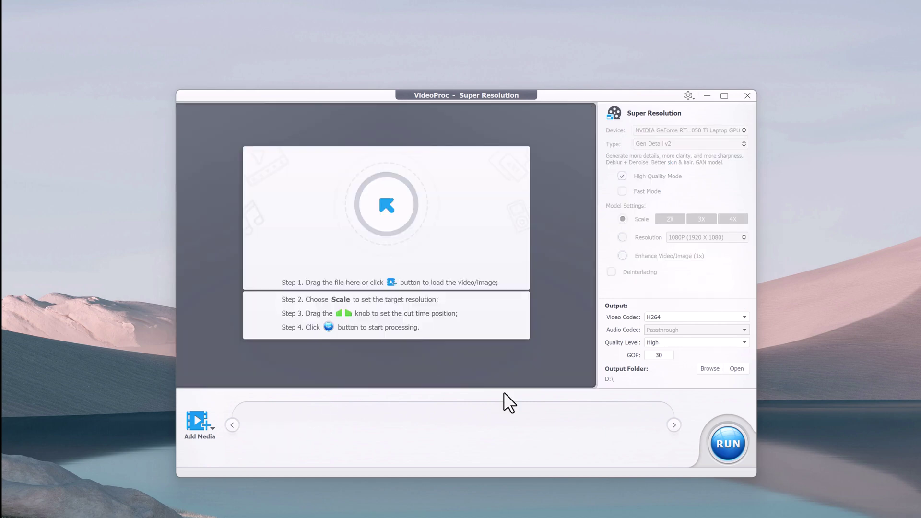